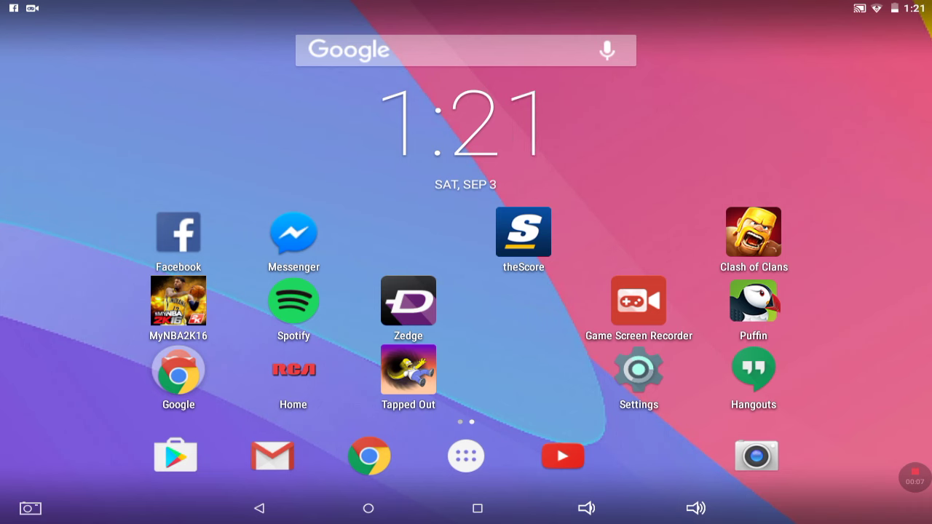
Launch Messenger from the Android home screen to show the conversation list.
{"action": "left_click", "coordinate": [294, 234]}
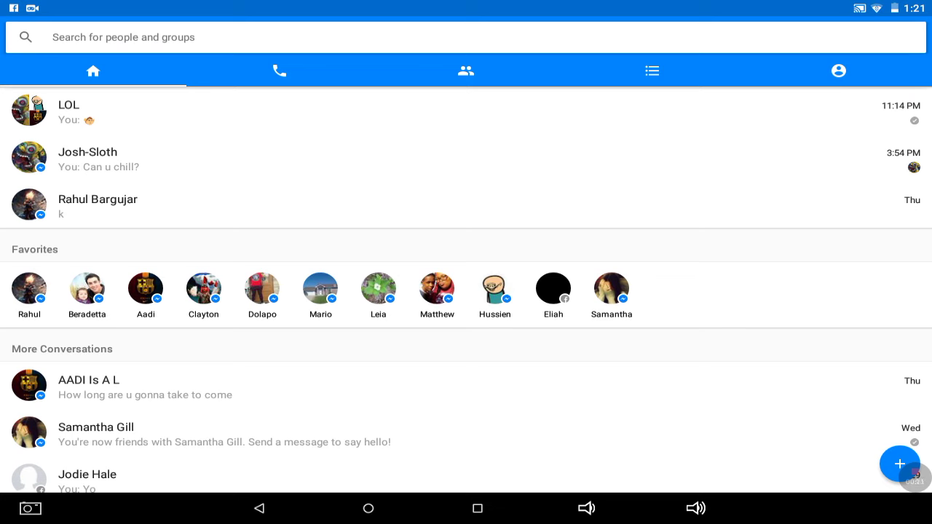
Open the friend's chat from Favorites and send 'Is it to late now to say sorry'.
{"action": "left_click", "coordinate": [494, 288]}
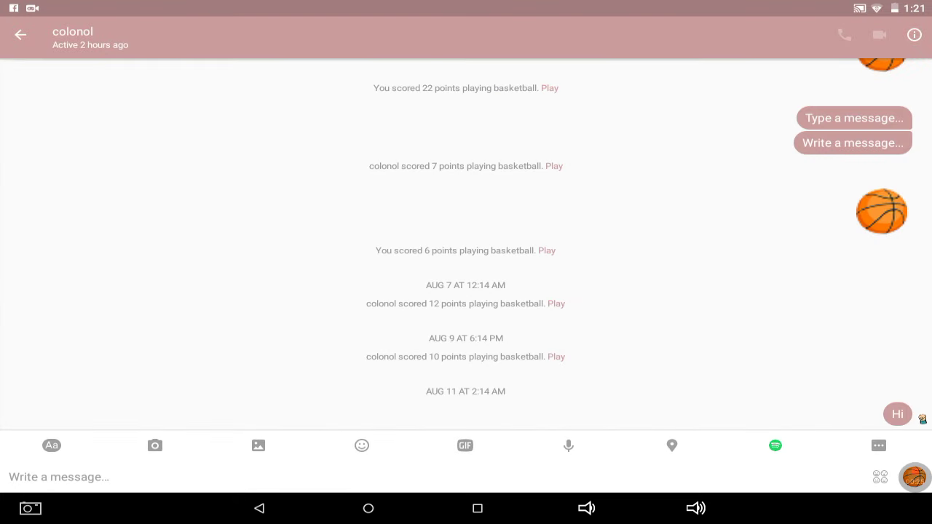
{"action": "left_click", "coordinate": [219, 477]}
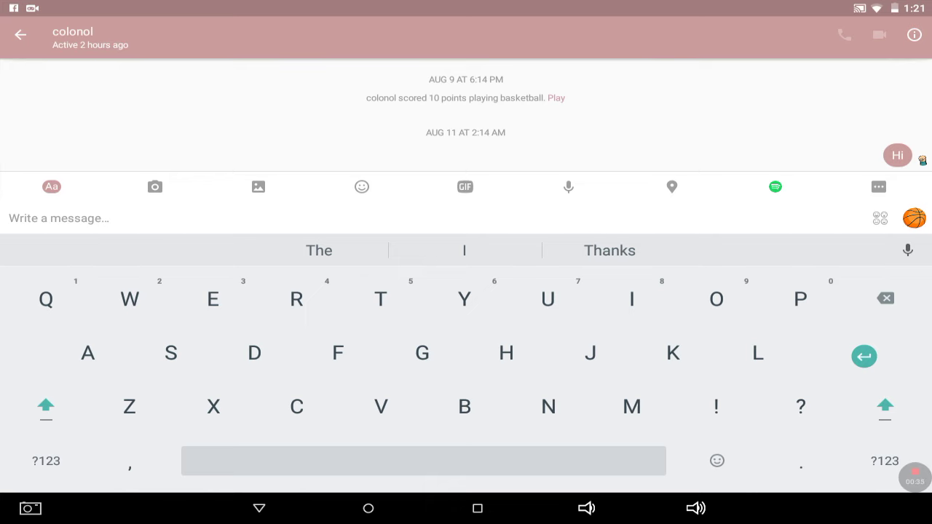
{"action": "type", "text": "Is i"}
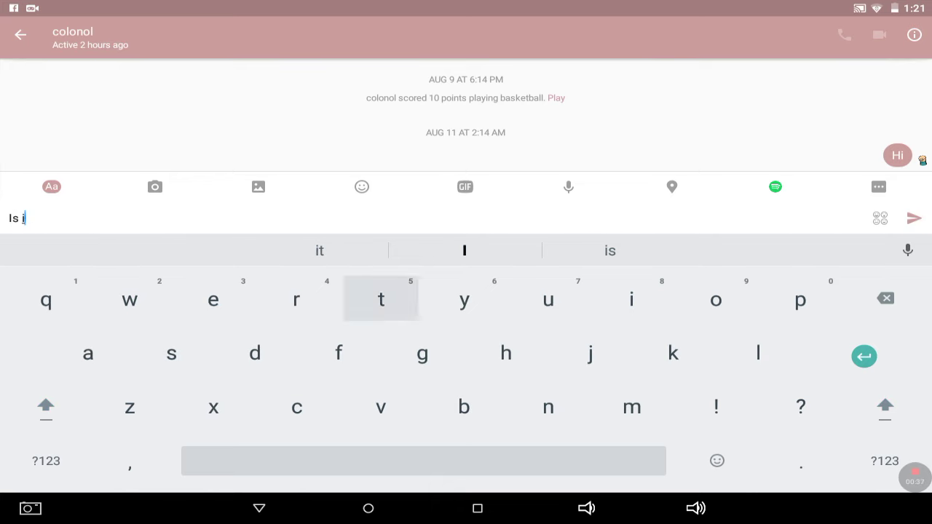
{"action": "type", "text": "t to late now to say sorry"}
{"action": "left_click", "coordinate": [913, 217]}
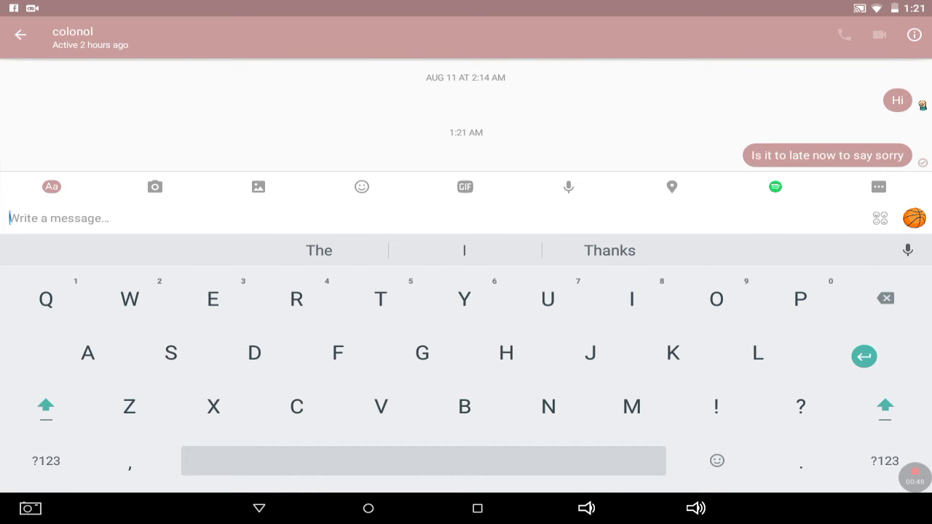
{"action": "type", "text": "Cause I'm pis"}
Send 'Cause I'm missing more then your body', then resend 'Is it to late now to say sorry'.
{"action": "key", "text": "BackSpace"}
{"action": "key", "text": "BackSpace"}
{"action": "key", "text": "BackSpace"}
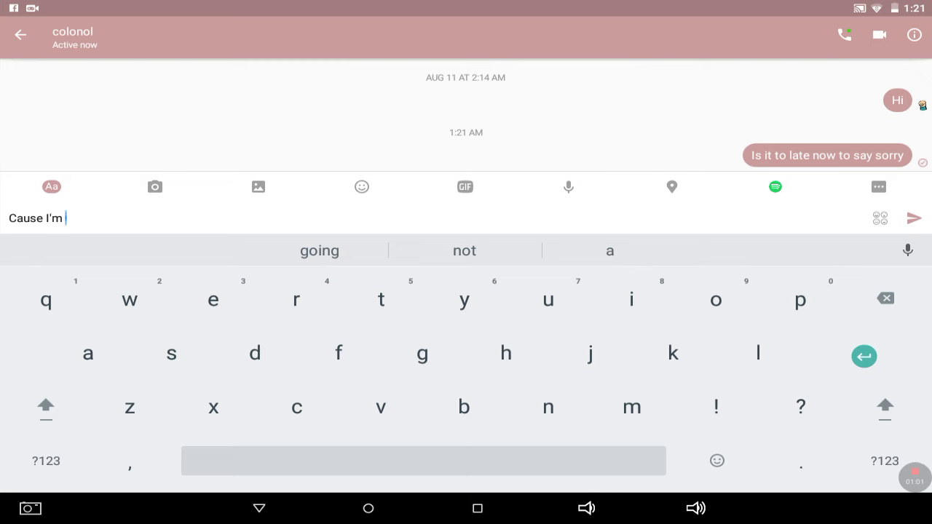
{"action": "type", "text": "missing  more then your body"}
{"action": "key", "text": "Return"}
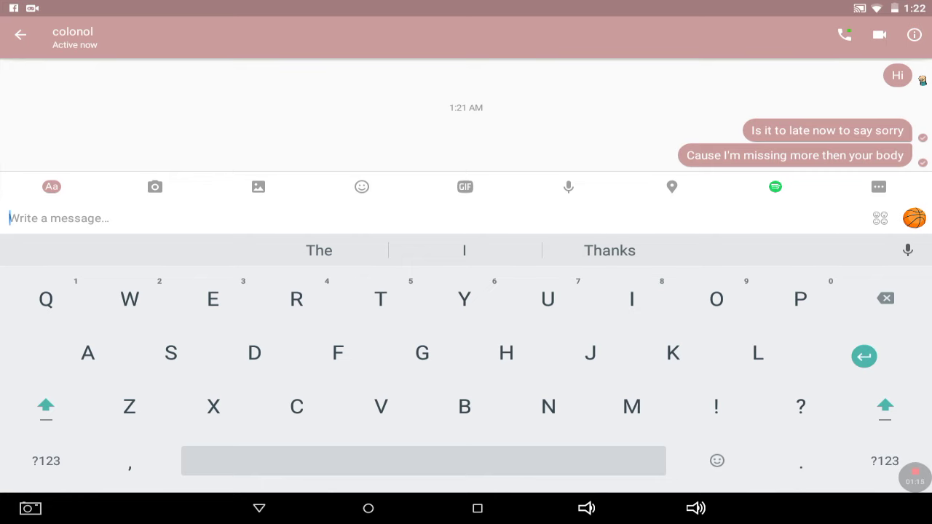
{"action": "type", "text": "Is "}
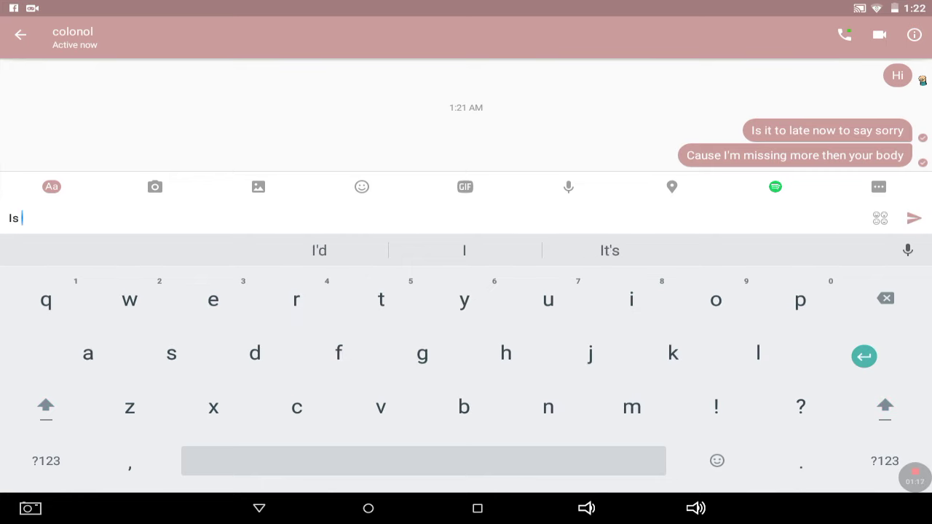
{"action": "type", "text": "it to "}
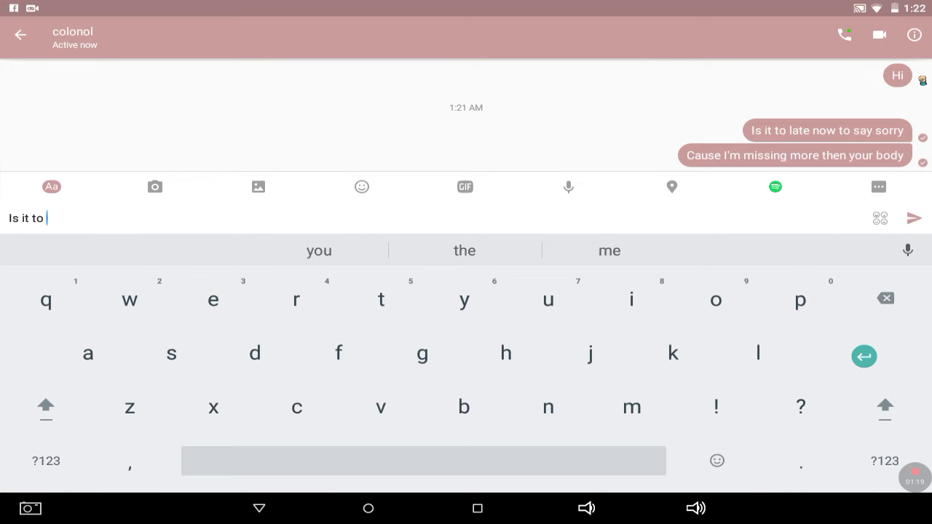
{"action": "type", "text": "late now to say sorry"}
{"action": "left_click", "coordinate": [913, 217]}
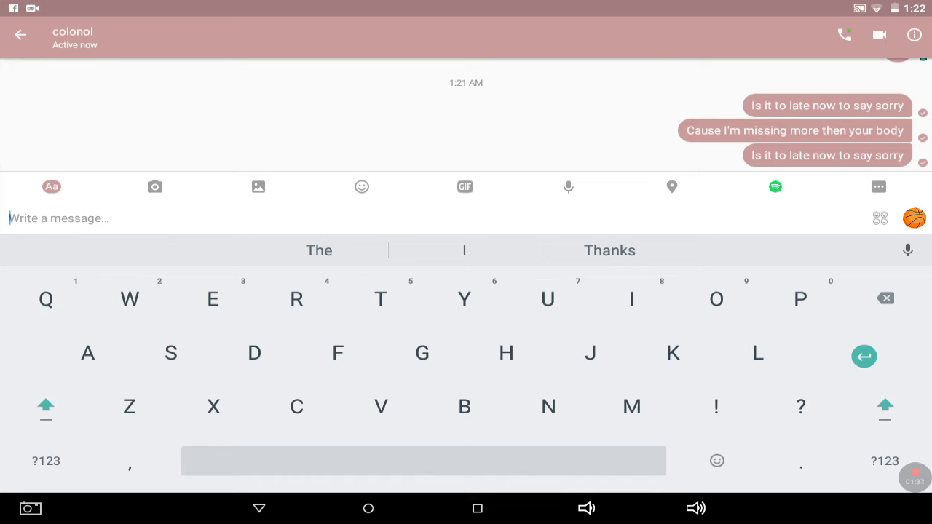
{"action": "type", "text": "M"}
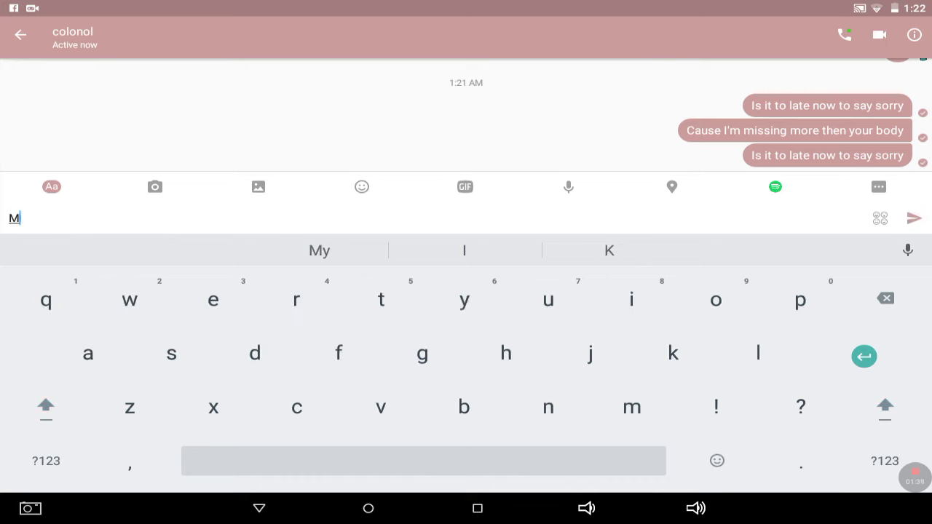
{"action": "type", "text": "y mama said I don't "}
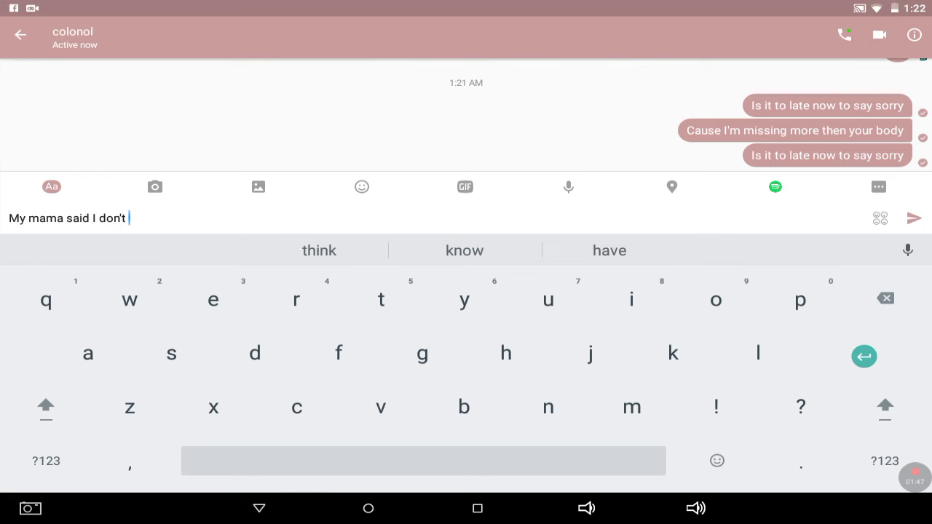
{"action": "type", "text": "like"}
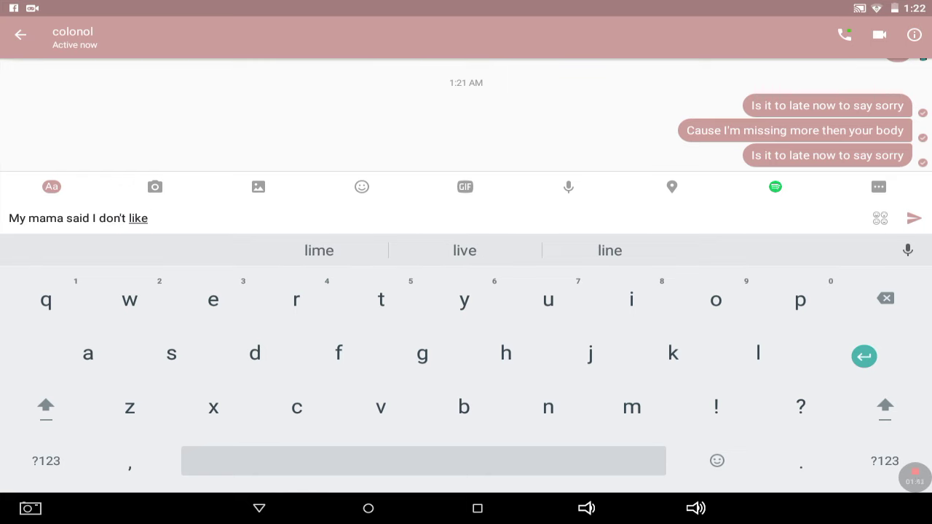
Send the corrected lyric 'My mama doesn't like you' to the friend.
{"action": "key", "text": "BackSpace"}
{"action": "key", "text": "BackSpace"}
{"action": "key", "text": "BackSpace"}
{"action": "key", "text": "BackSpace"}
{"action": "key", "text": "BackSpace"}
{"action": "key", "text": "BackSpace"}
{"action": "key", "text": "BackSpace"}
{"action": "key", "text": "BackSpace"}
{"action": "key", "text": "BackSpace"}
{"action": "key", "text": "BackSpace"}
{"action": "key", "text": "BackSpace"}
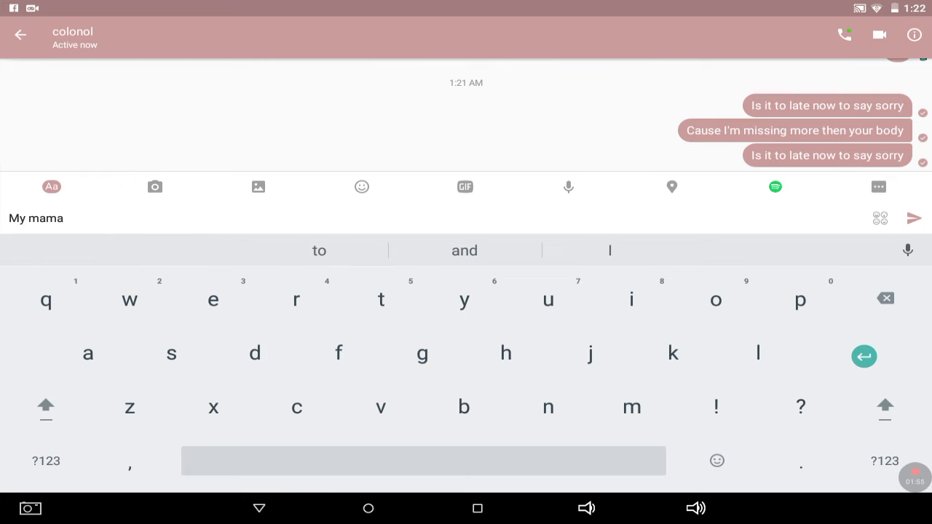
{"action": "type", "text": "doesn't "}
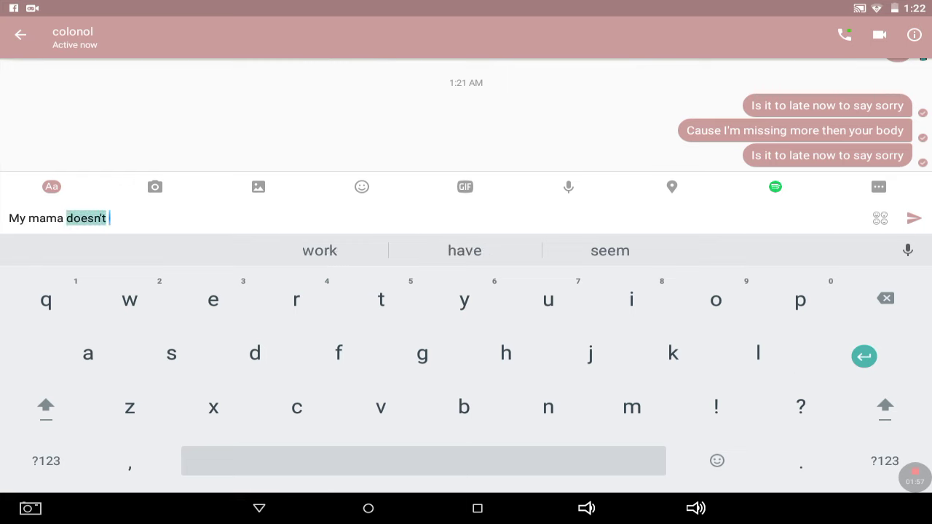
{"action": "type", "text": "like yo"}
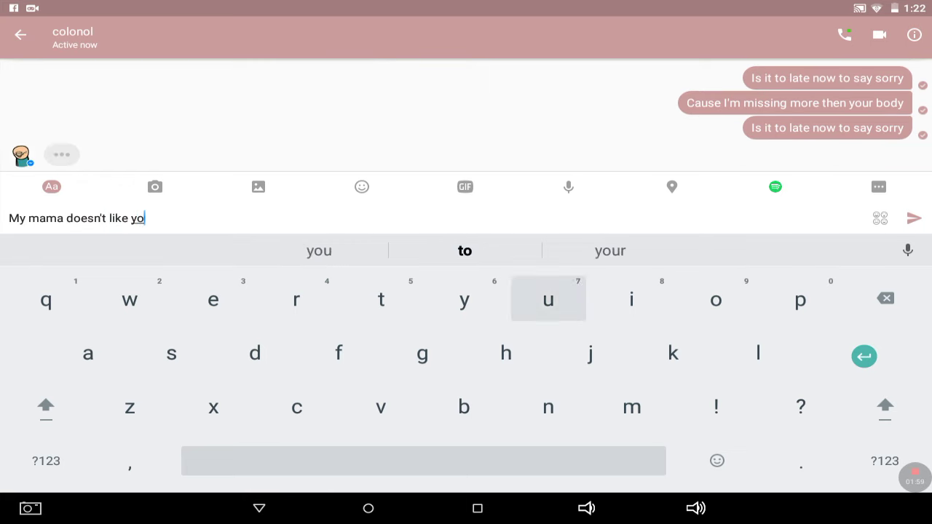
{"action": "type", "text": "u"}
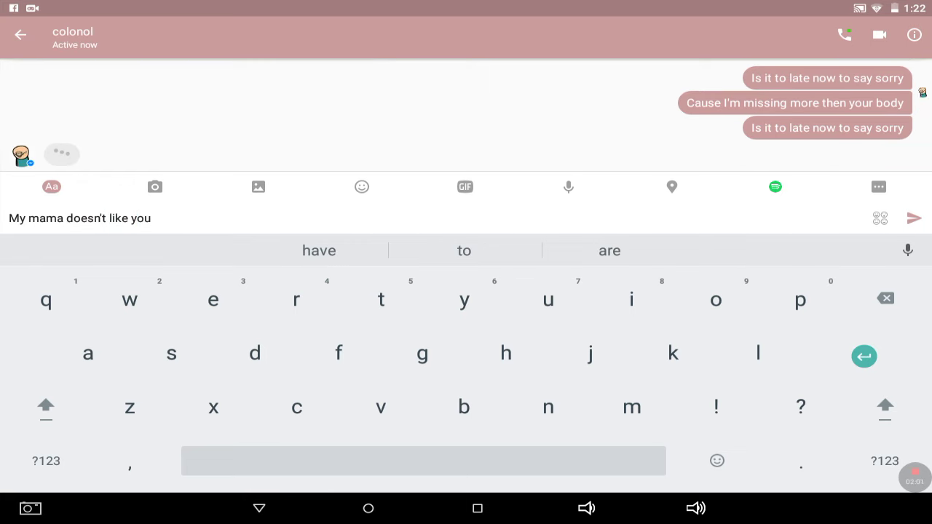
{"action": "left_click", "coordinate": [913, 218]}
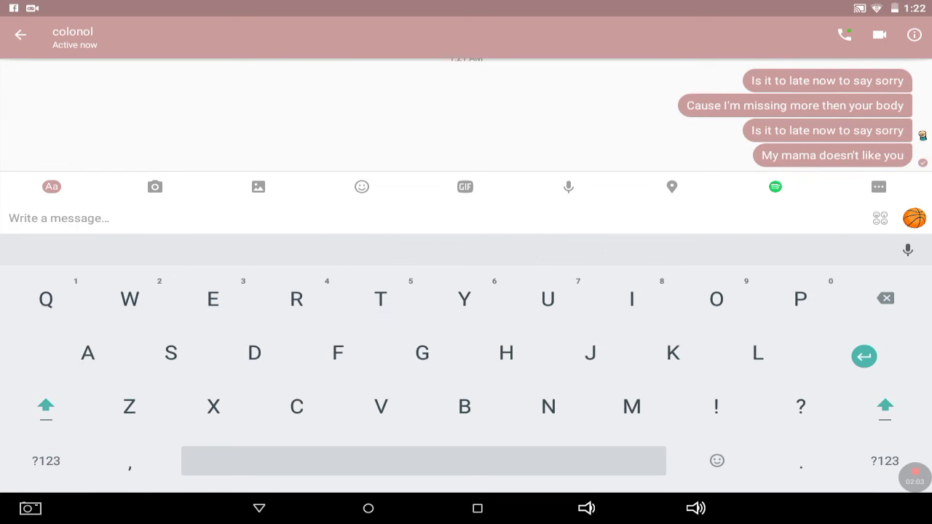
{"action": "type", "text": "And "}
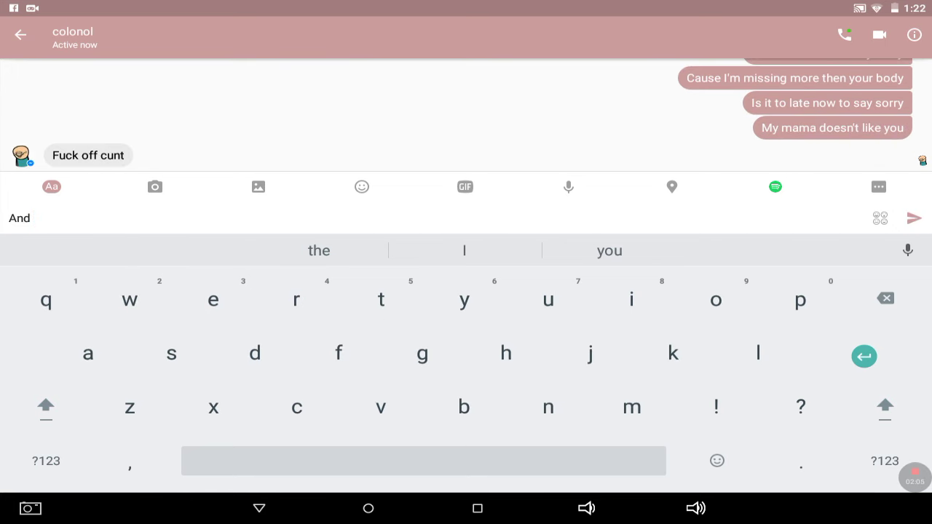
{"action": "type", "text": "se"}
After the friend's reply, send the typo-corrected lyric 'And she loves everyone'.
{"action": "key", "text": "BackSpace"}
{"action": "type", "text": "he"}
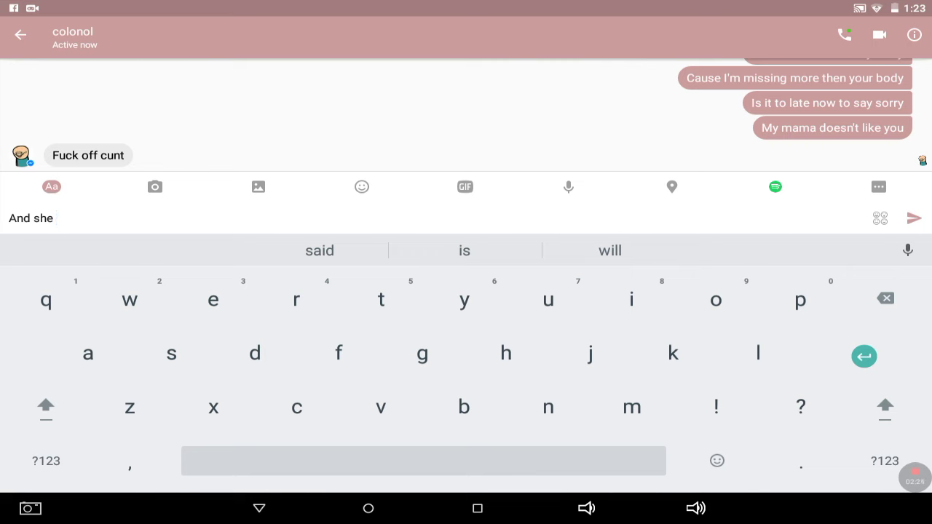
{"action": "type", "text": "doesn"}
{"action": "left_click", "coordinate": [463, 251]}
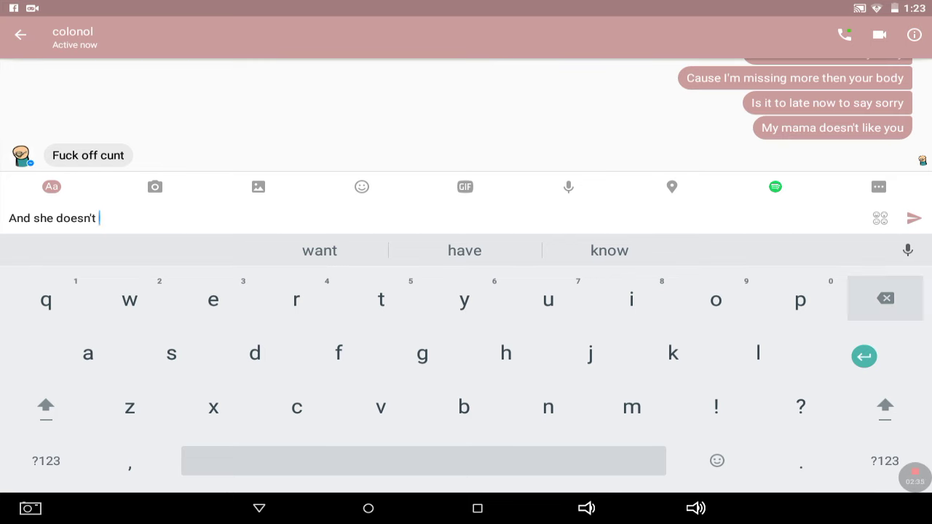
{"action": "key", "text": "BackSpace"}
{"action": "key", "text": "BackSpace"}
{"action": "key", "text": "BackSpace"}
{"action": "type", "text": "lik"}
{"action": "key", "text": "BackSpace"}
{"action": "type", "text": "ove"}
{"action": "key", "text": "BackSpace"}
{"action": "type", "text": "s every"}
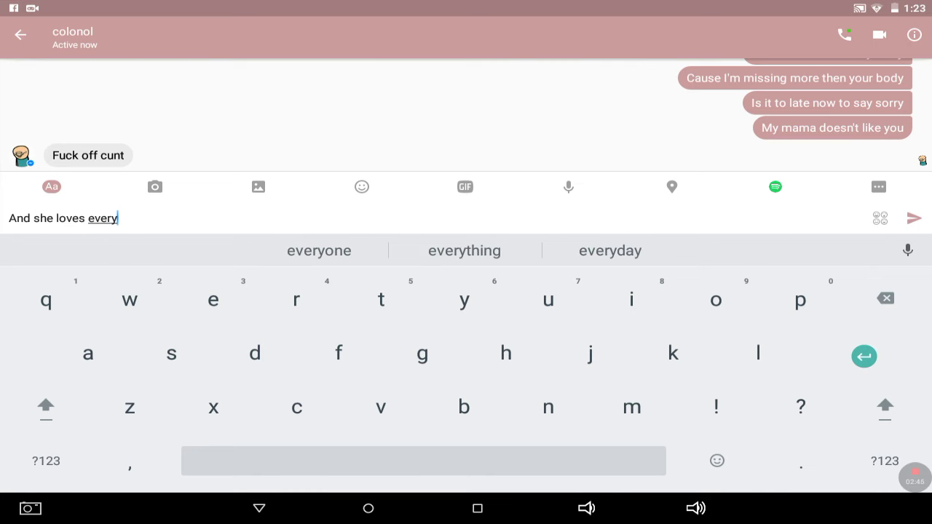
{"action": "left_click", "coordinate": [319, 251]}
{"action": "left_click", "coordinate": [914, 218]}
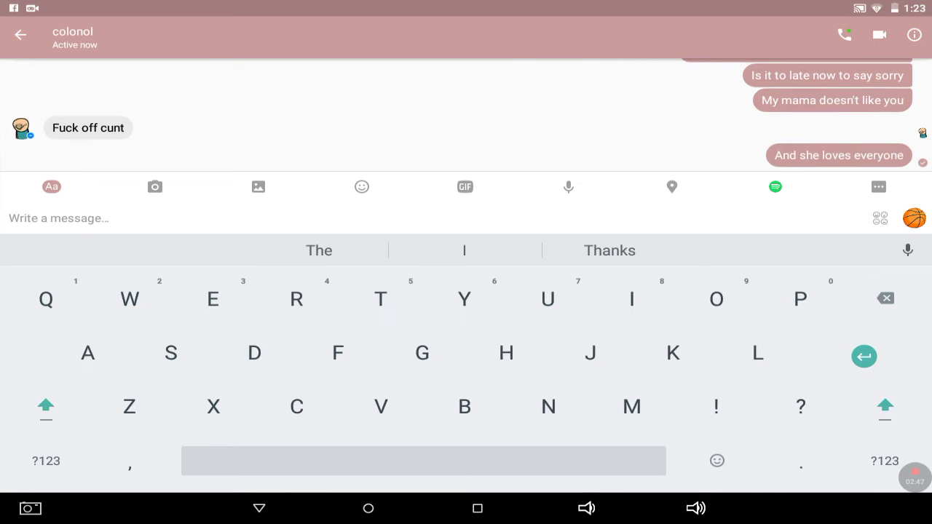